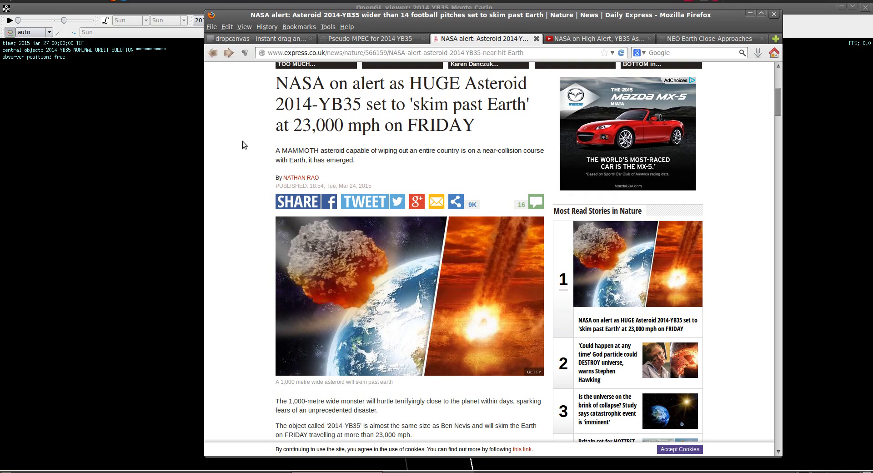
Step: Switch to the YouTube video about 2014 YB35, paused at its orbit diagram showing 0.0752 AU
left_click(572, 40)
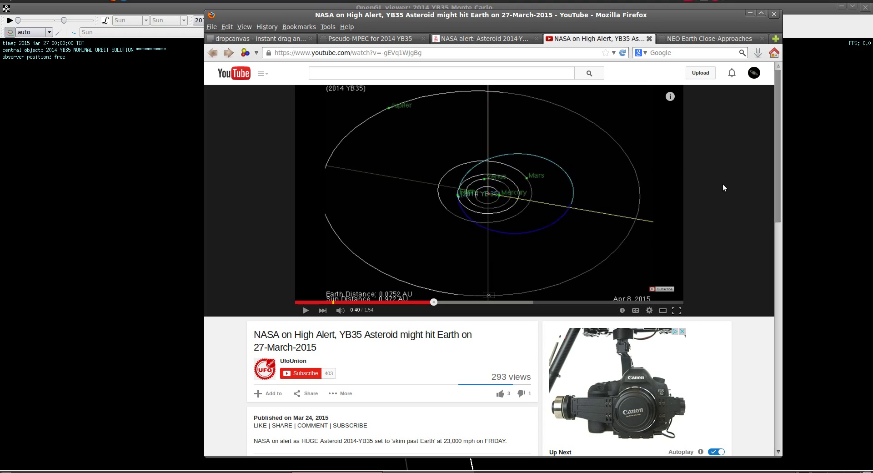
Step: Glance at the Pseudo-MPEC orbital elements page, then return to the Daily Express 2014-YB35 article
left_click(478, 39)
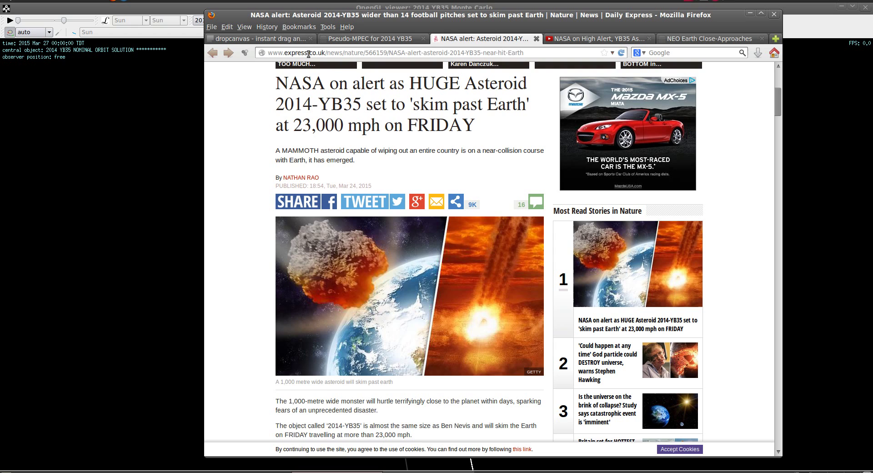
left_click(379, 40)
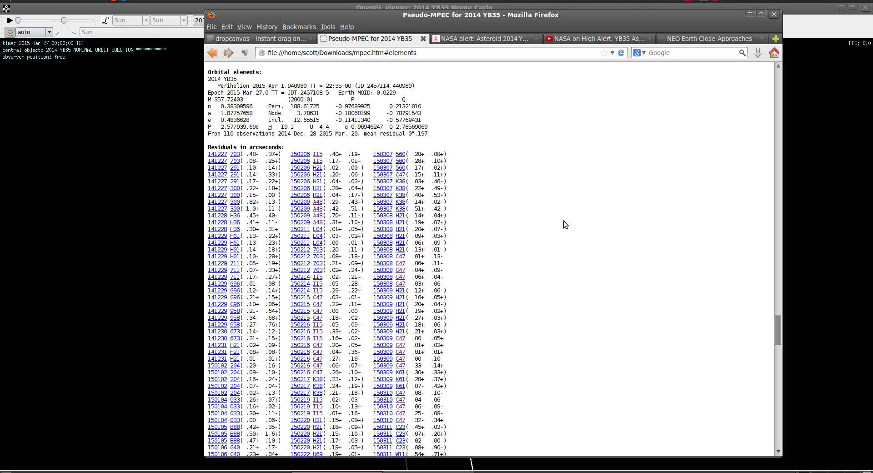
left_click(489, 38)
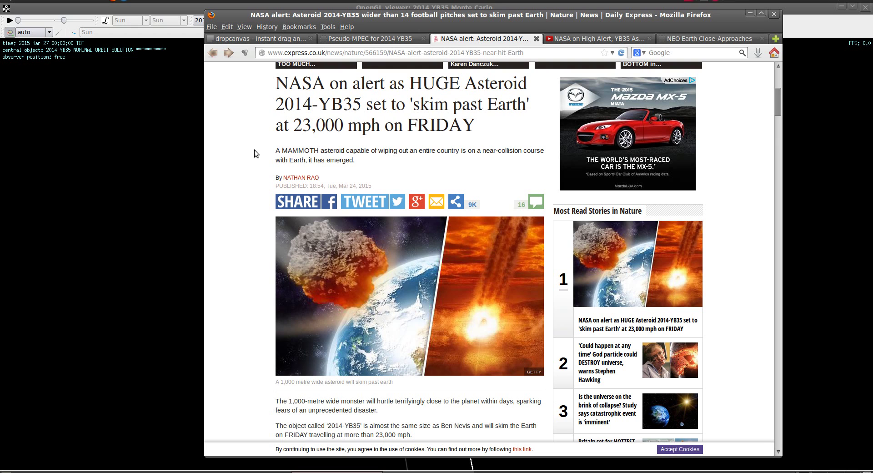
Step: Bring up the 2014 YB35 Pseudo-MPEC and highlight several residual rows, then clear the selection
left_click(394, 41)
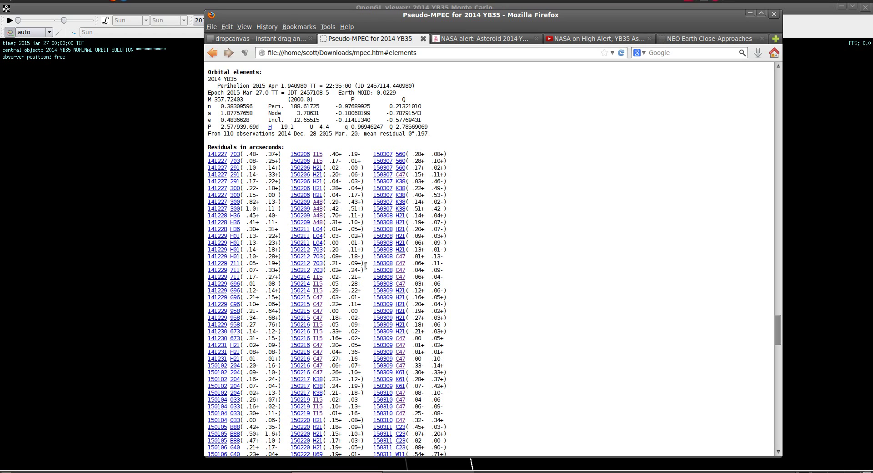
left_click_drag(366, 269, 324, 270)
left_click(331, 257)
left_click(365, 256)
left_click(337, 278)
Step: Highlight the .21+ residual in the I15 row, then jump to the I15 and C47 observatory entries
left_click_drag(364, 277, 325, 276)
left_click(317, 277)
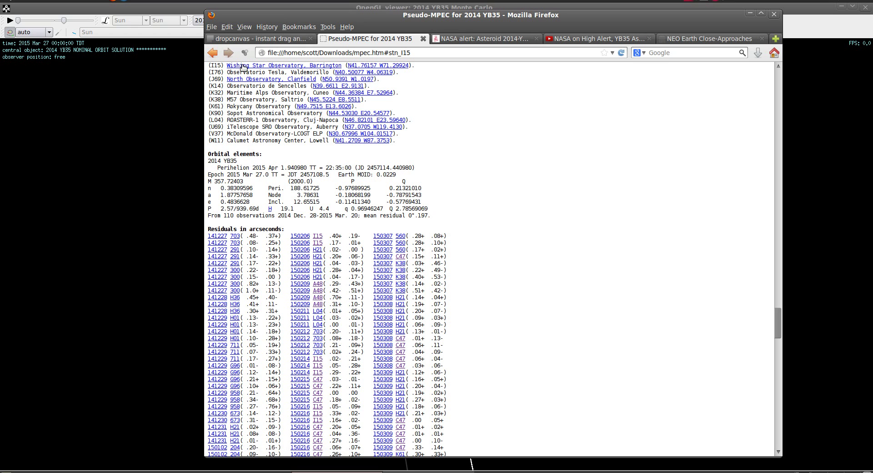
left_click(318, 379)
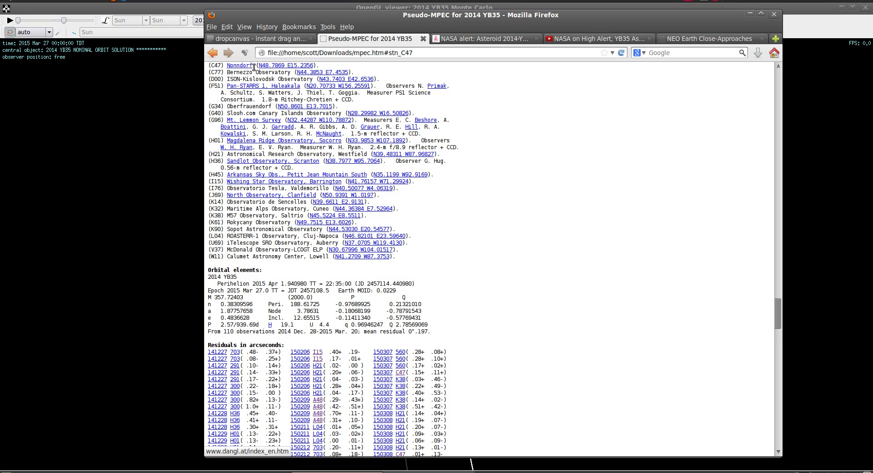
scroll(382, 390, "down", 3)
scroll(382, 386, "down", 8)
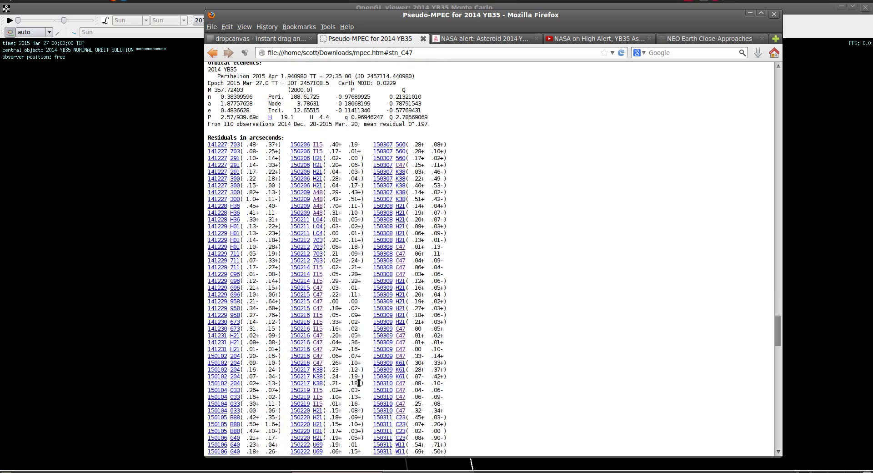
scroll(358, 372, "down", 5)
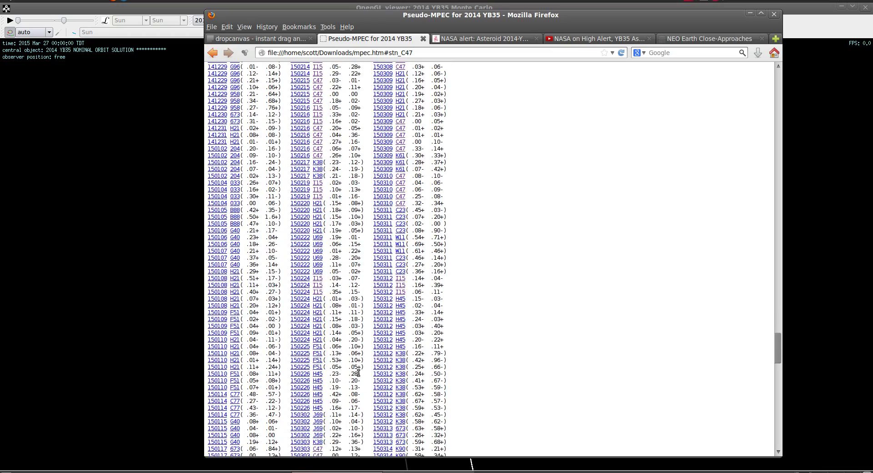
scroll(359, 373, "down", 4)
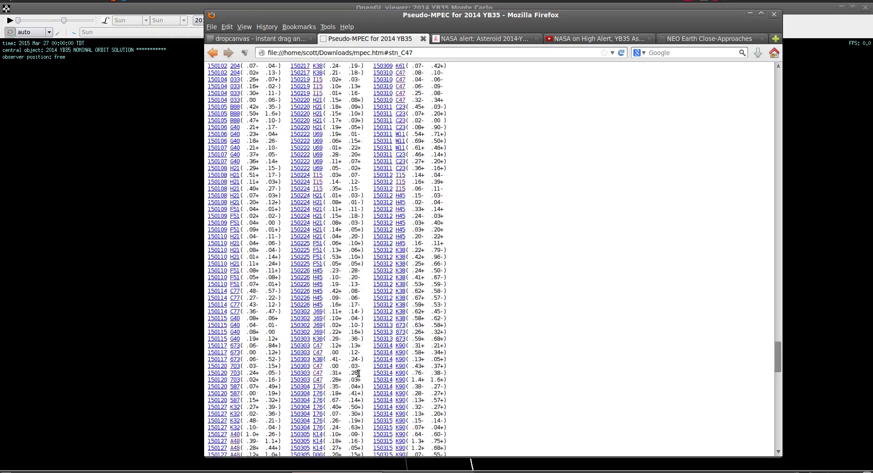
scroll(358, 373, "down", 8)
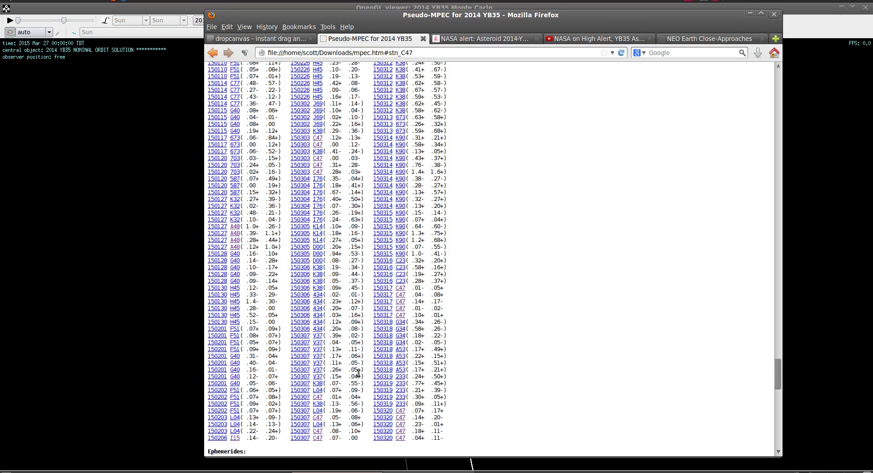
scroll(359, 372, "up", 20)
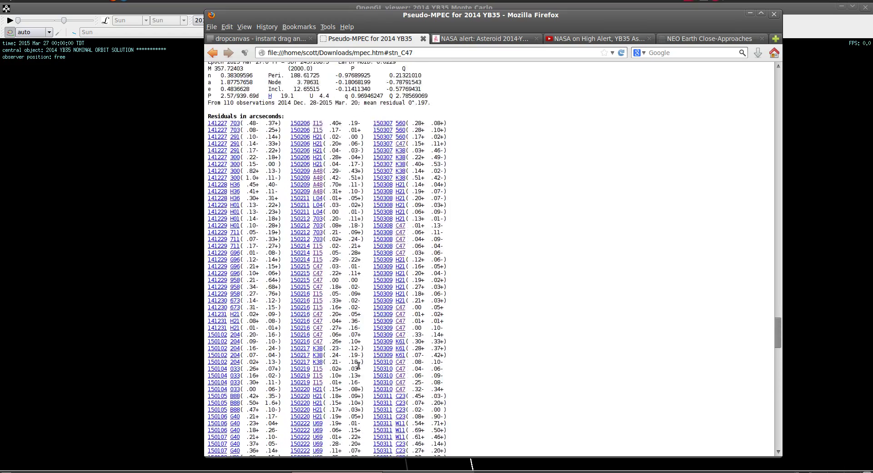
scroll(335, 208, "down", 3)
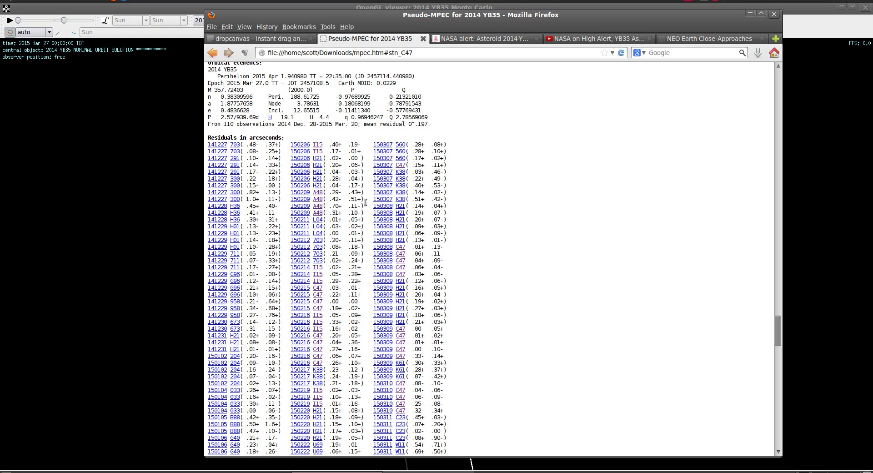
scroll(366, 203, "up", 1)
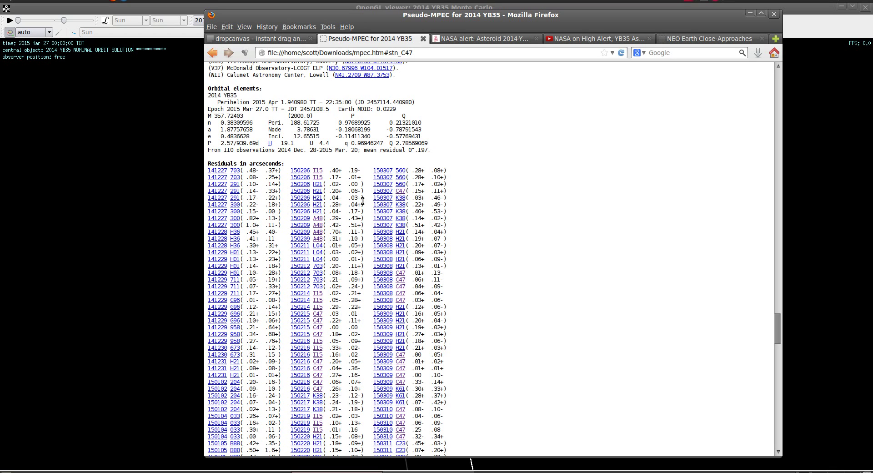
Step: Raise the 3D orbit viewer and play the time animation at maximum speed into 27 March 2015
left_click(172, 9)
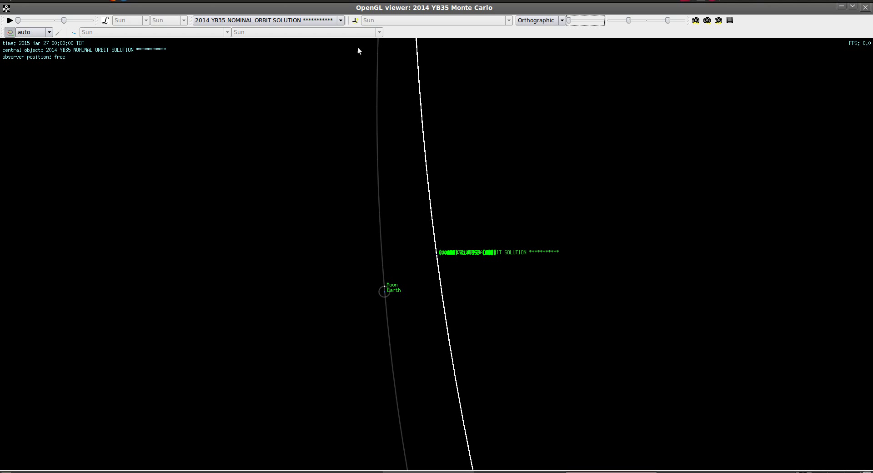
left_click(10, 33)
left_click_drag(71, 23, 98, 23)
left_click(10, 20)
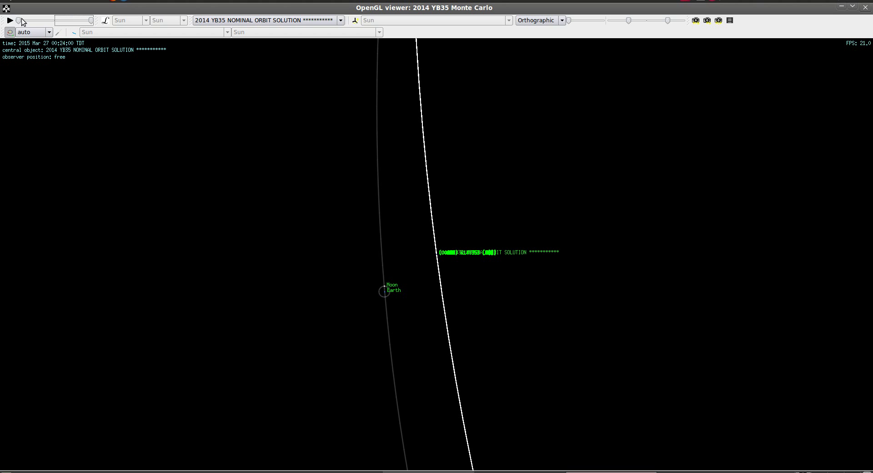
mouse_move(22, 22)
left_mouse_down()
mouse_move(56, 24)
mouse_move(18, 24)
left_mouse_up()
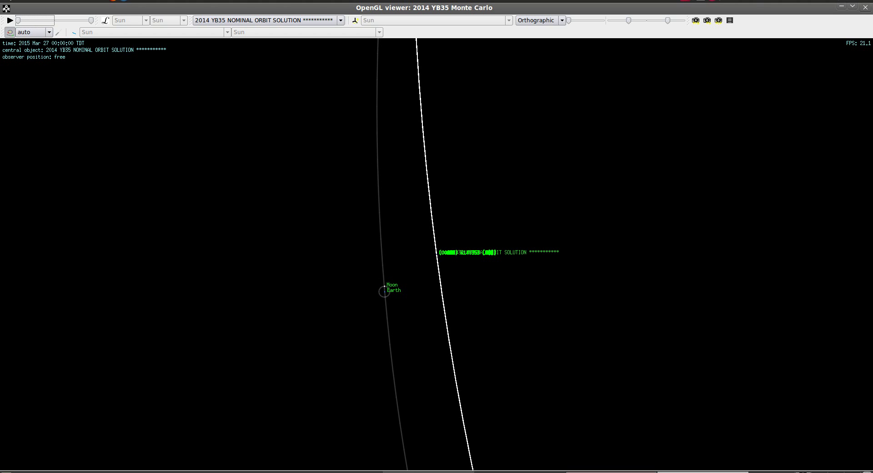
Step: Zoom the Earth-distance plot to its minimum near 27.27 March (about 4.4738x10^6), then return to the 3D viewer
left_click(702, 472)
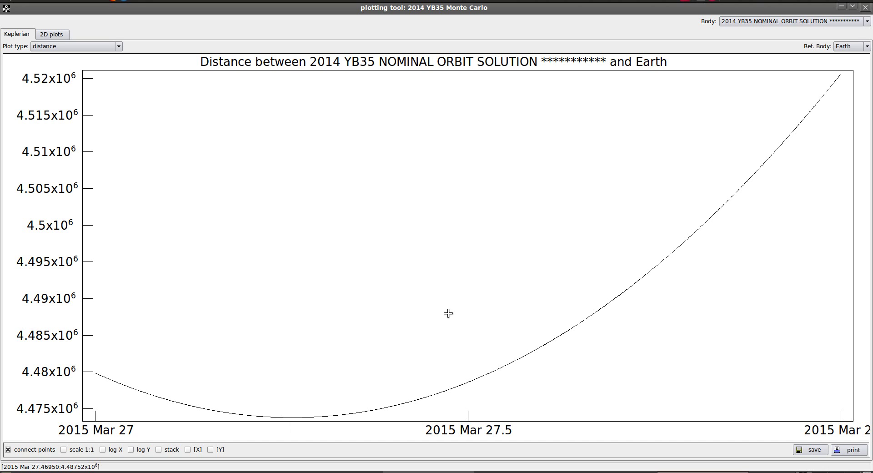
left_click_drag(281, 411, 313, 425)
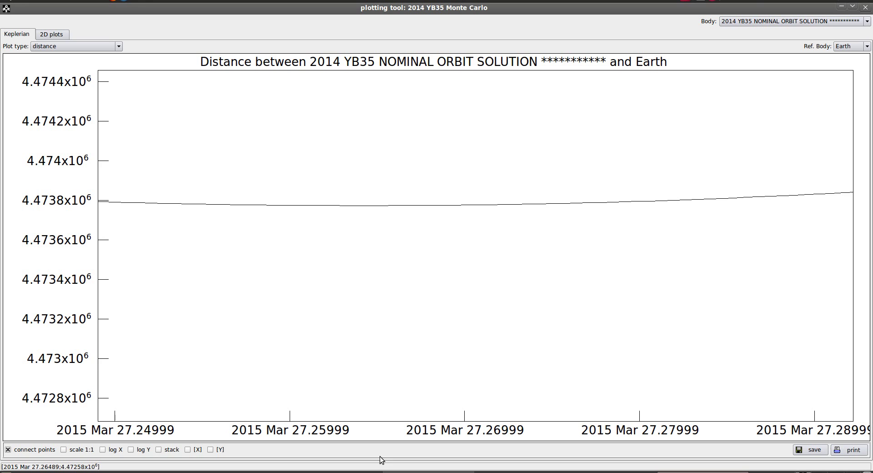
left_click(612, 472)
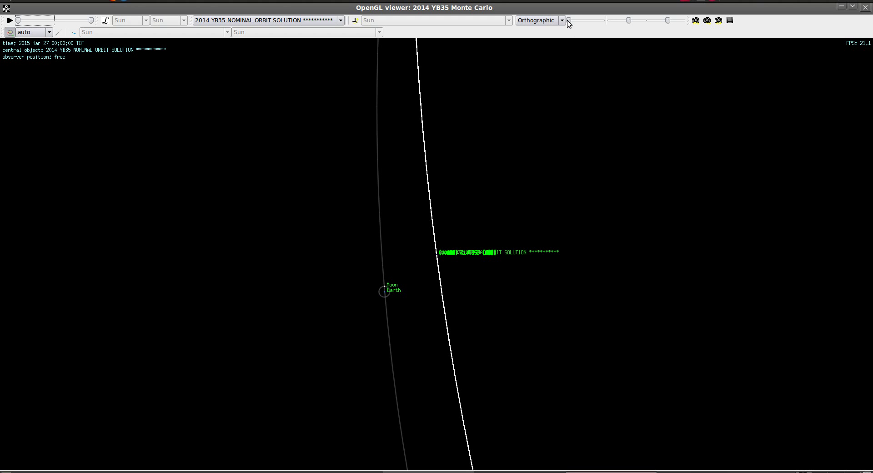
Step: Zoom the 3D view out slightly and rotate it until the orbit arcs run nearly vertical
mouse_move(567, 20)
left_mouse_down()
mouse_move(574, 21)
mouse_move(565, 19)
left_mouse_up()
left_click_drag(477, 278, 491, 327)
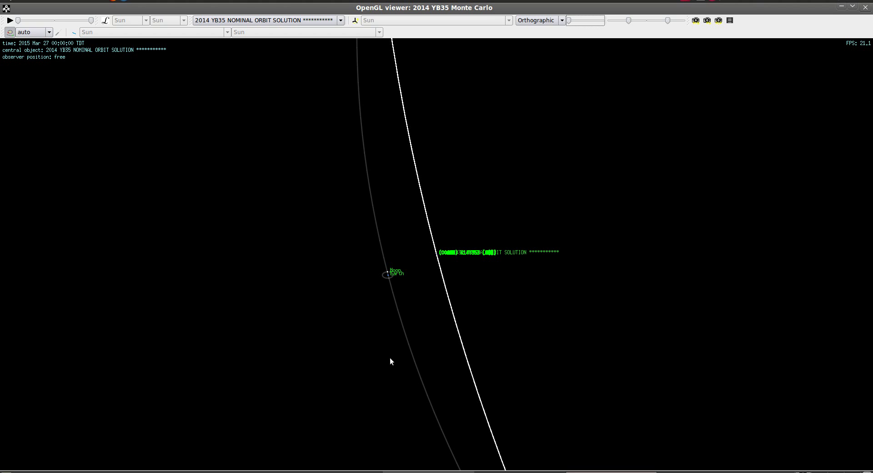
left_click_drag(489, 371, 461, 355)
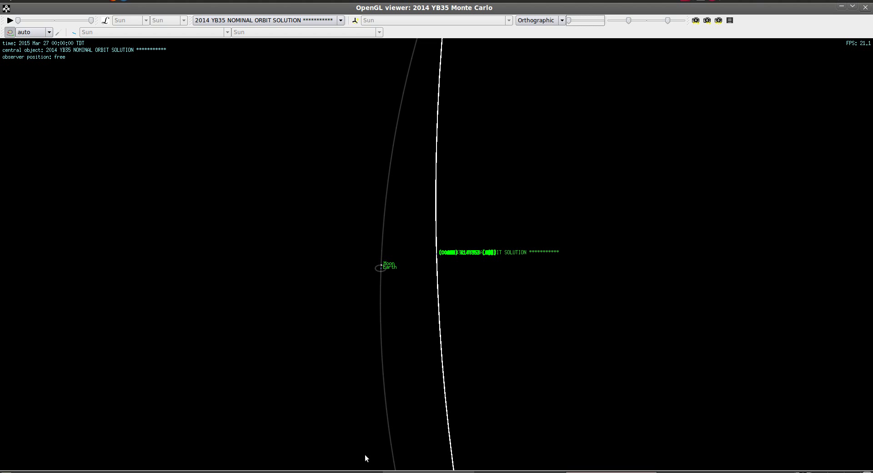
Step: Bring up JPL's NEO Earth Close-Approaches table and highlight 2011 UW158 and its nominal distance
left_click(353, 471)
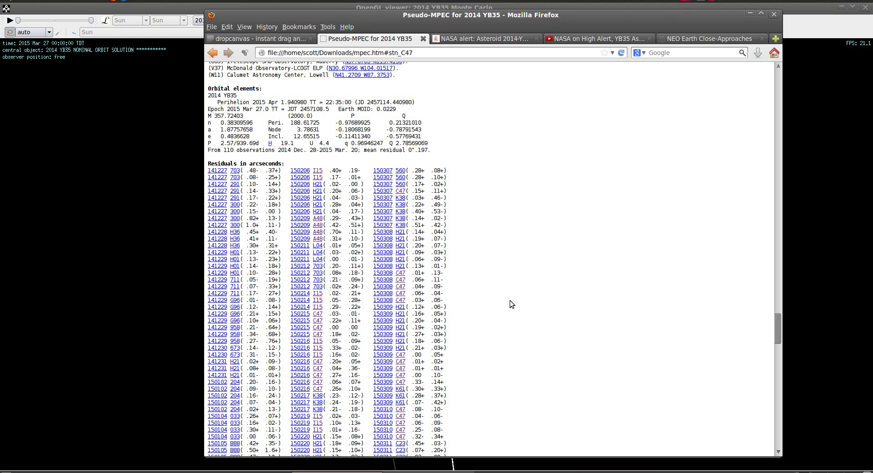
left_click(685, 39)
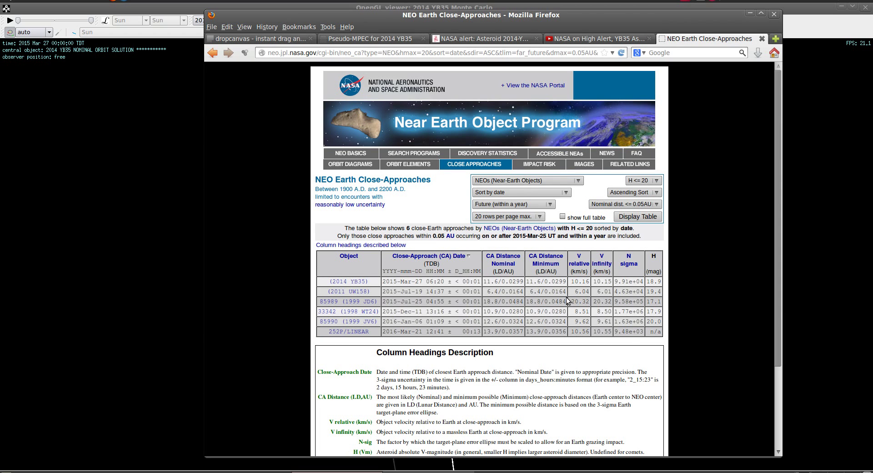
left_click_drag(371, 296, 326, 295)
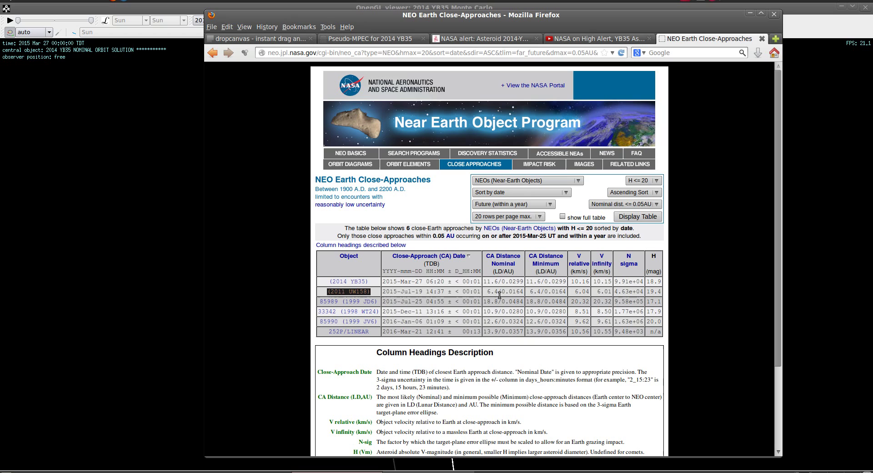
left_click_drag(498, 291, 487, 291)
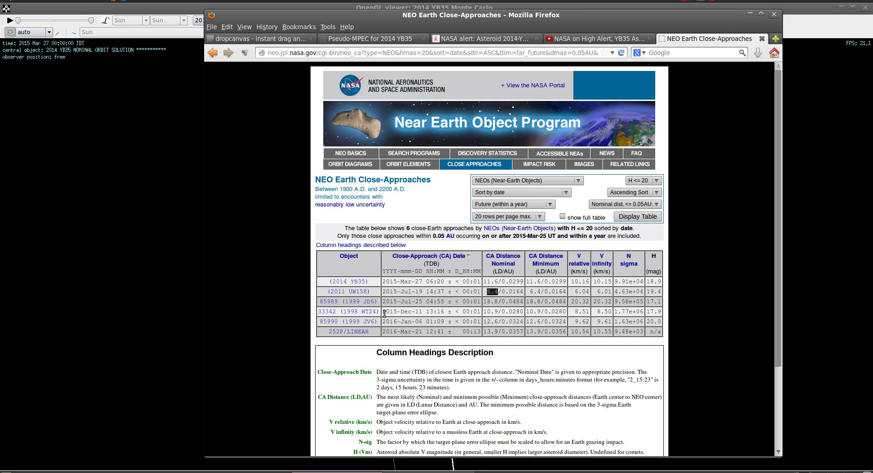
Step: Highlight 1998 WT24's name, its 17.9 magnitude and its 10.9 minimum distance
left_click_drag(384, 313, 342, 312)
left_click_drag(663, 312, 647, 312)
left_click_drag(540, 312, 527, 311)
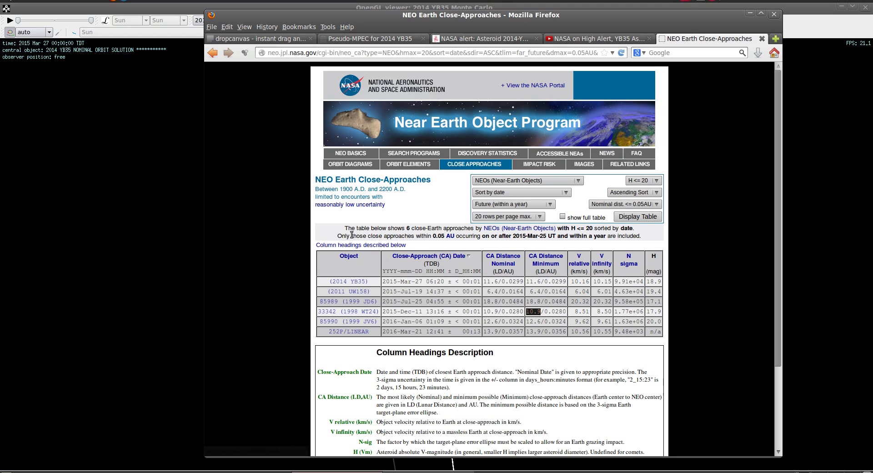
left_click(462, 37)
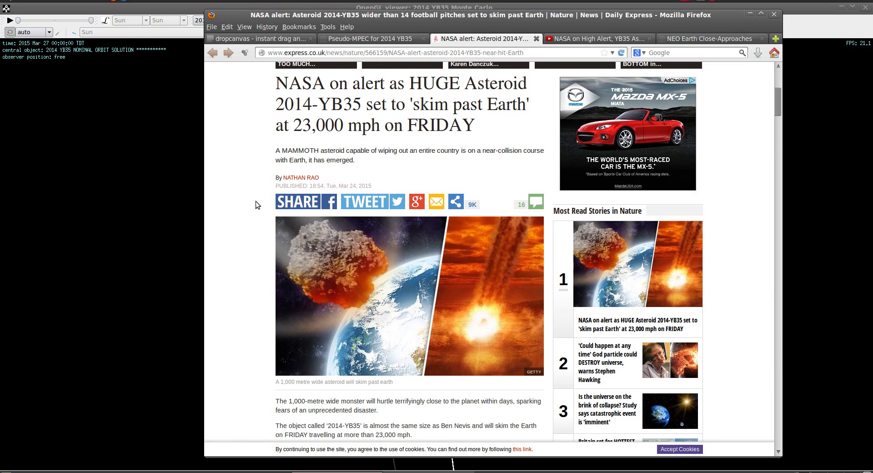
left_click(689, 40)
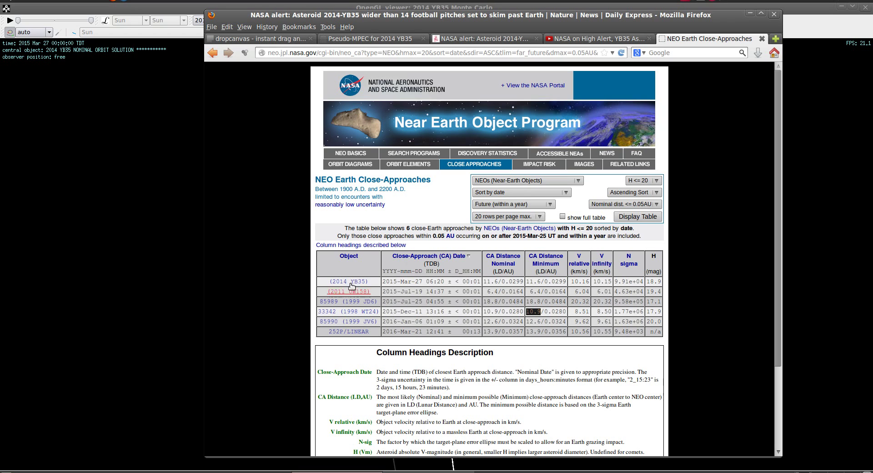
left_click(321, 264)
Step: Raise the 3D orbit viewer and tilt it so the YB35 arcs pass clear of Earth
left_click(186, 9)
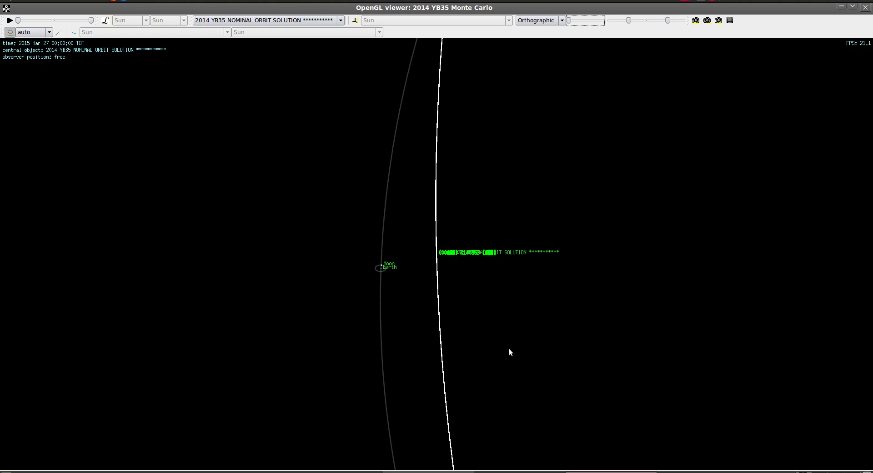
left_click_drag(508, 352, 468, 298)
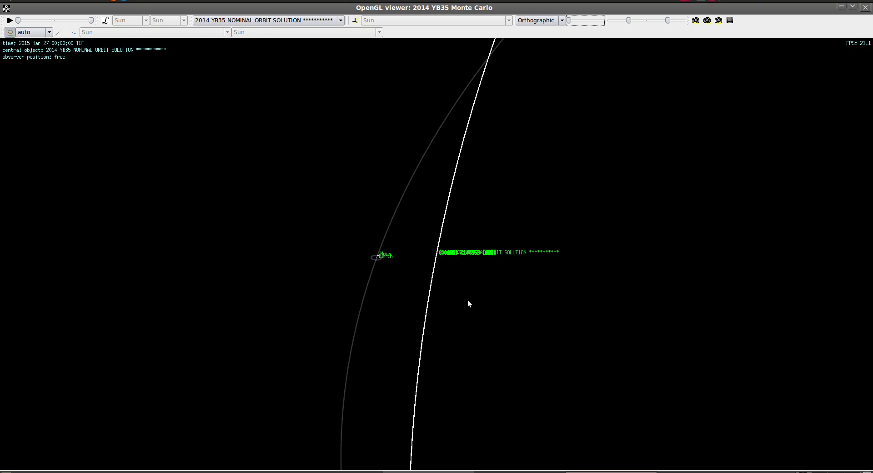